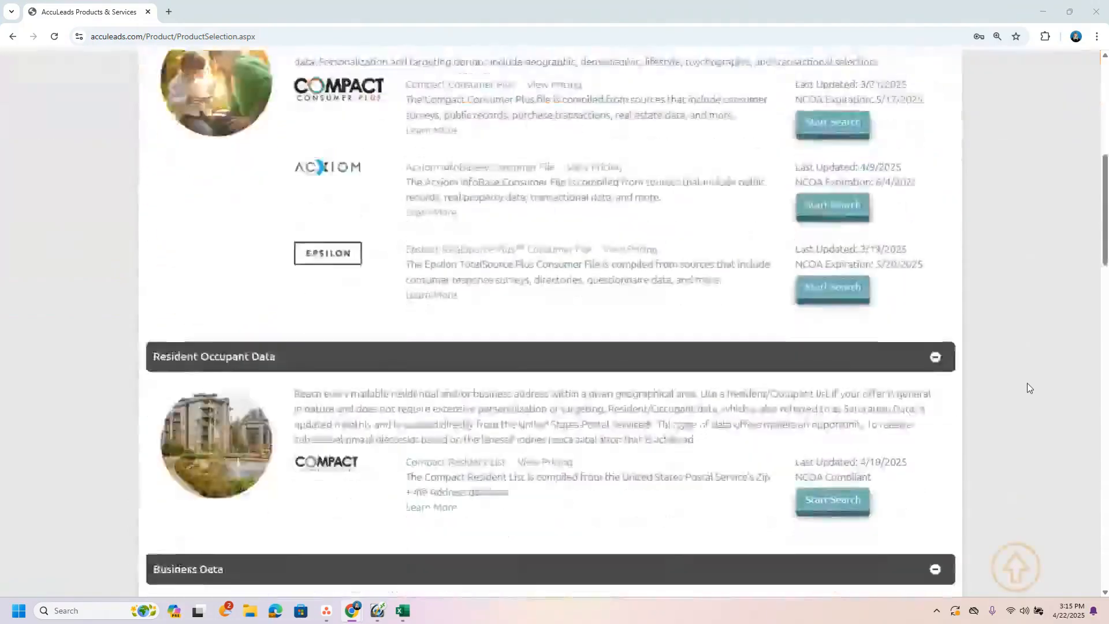
# - Start a Data Enhancement search from the Data Services Portal and select Email Append as the database
pyautogui.scroll(-4, 1027, 383)
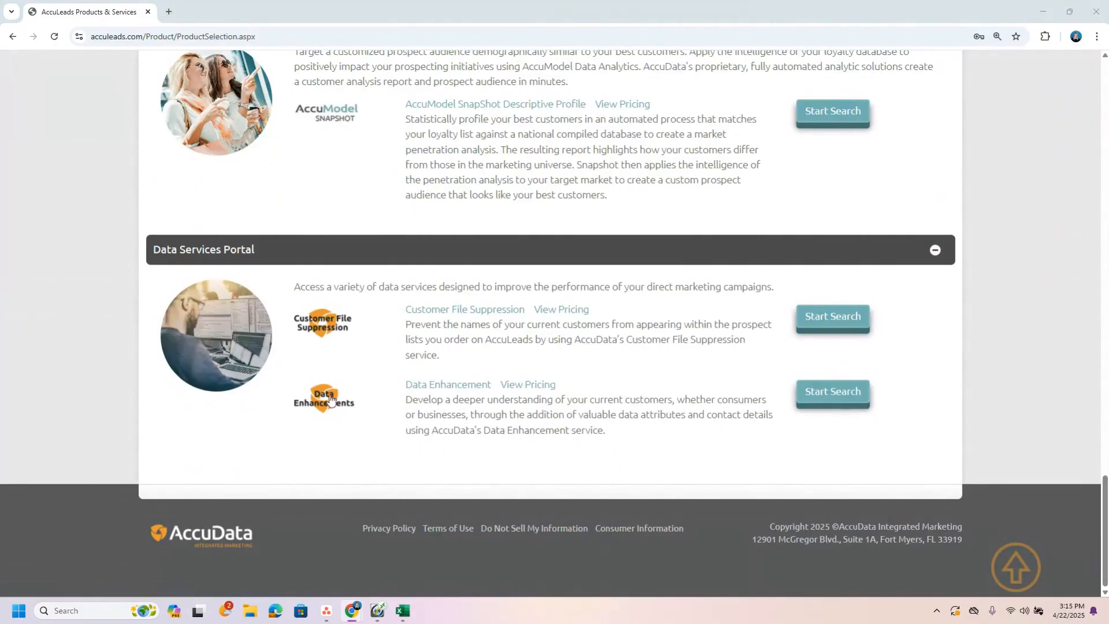
pyautogui.click(826, 392)
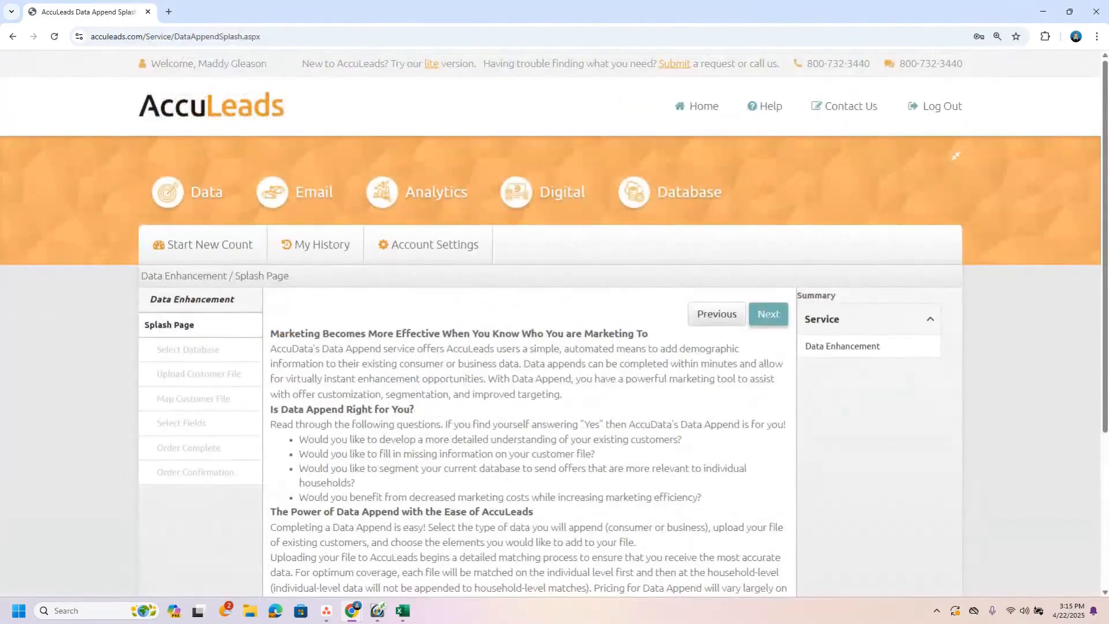
pyautogui.scroll(-3, 635, 375)
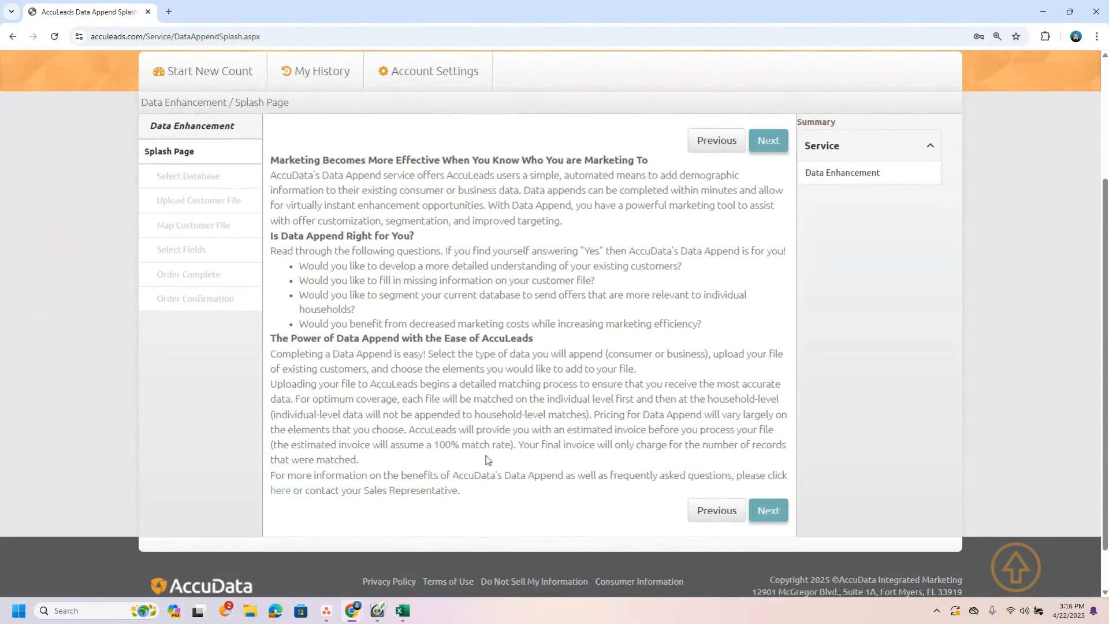
pyautogui.click(767, 143)
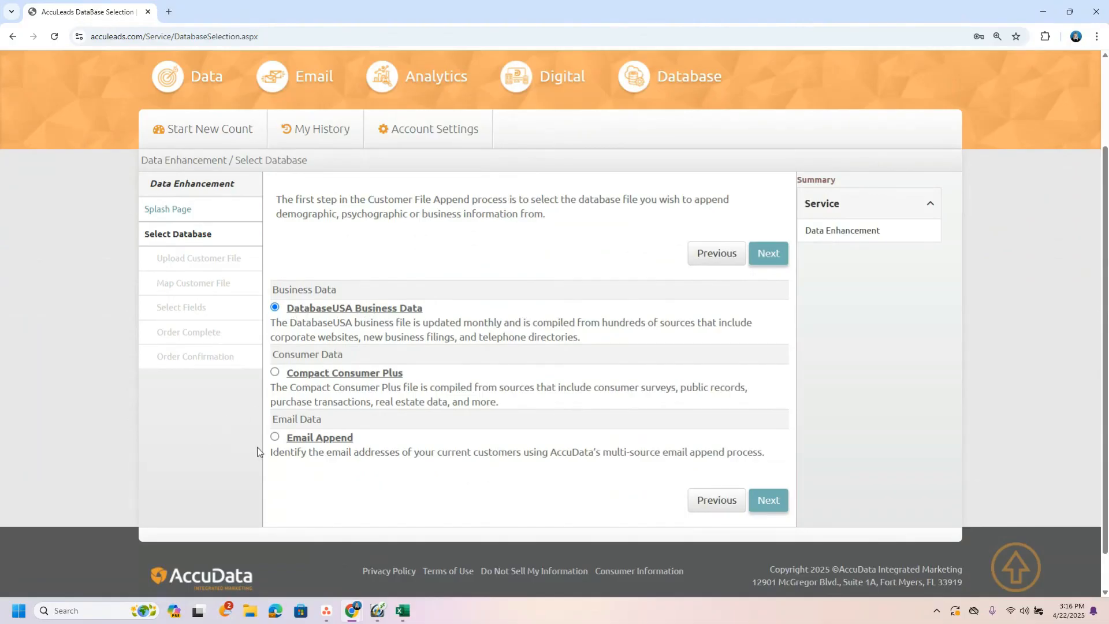
pyautogui.click(275, 437)
pyautogui.click(780, 505)
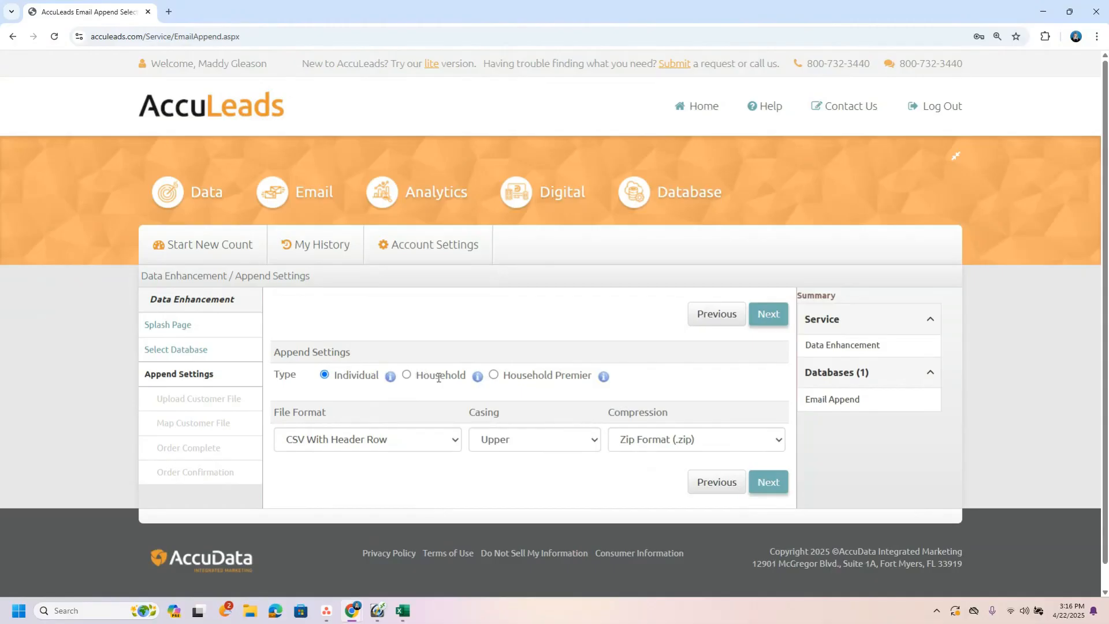
# - Set the append type to Household Premier and read its description
pyautogui.click(494, 375)
pyautogui.click(604, 378)
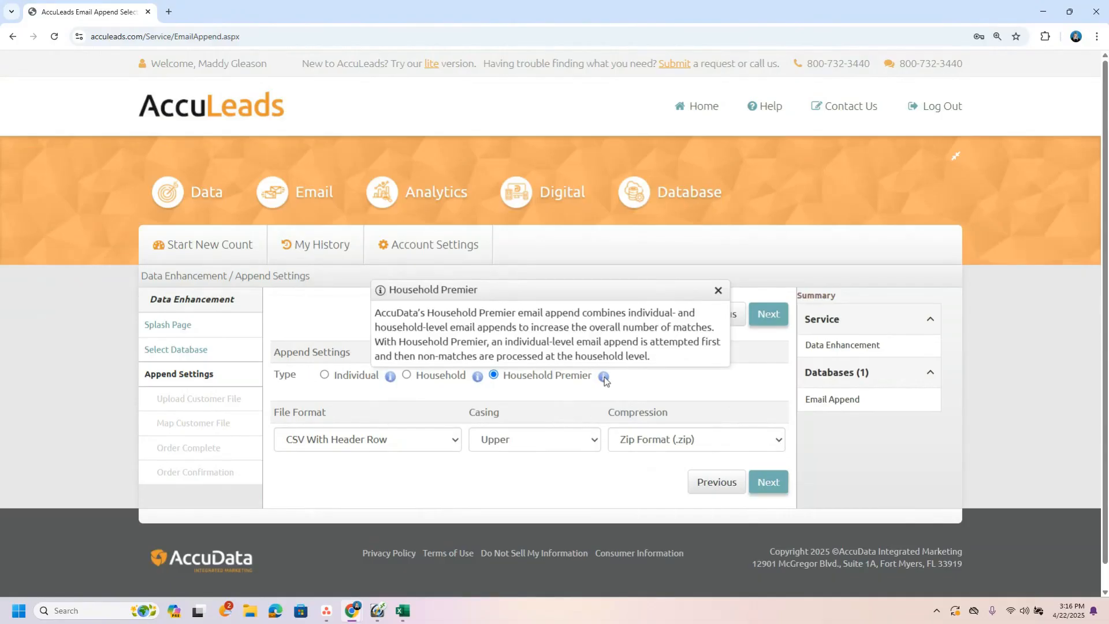
pyautogui.click(718, 290)
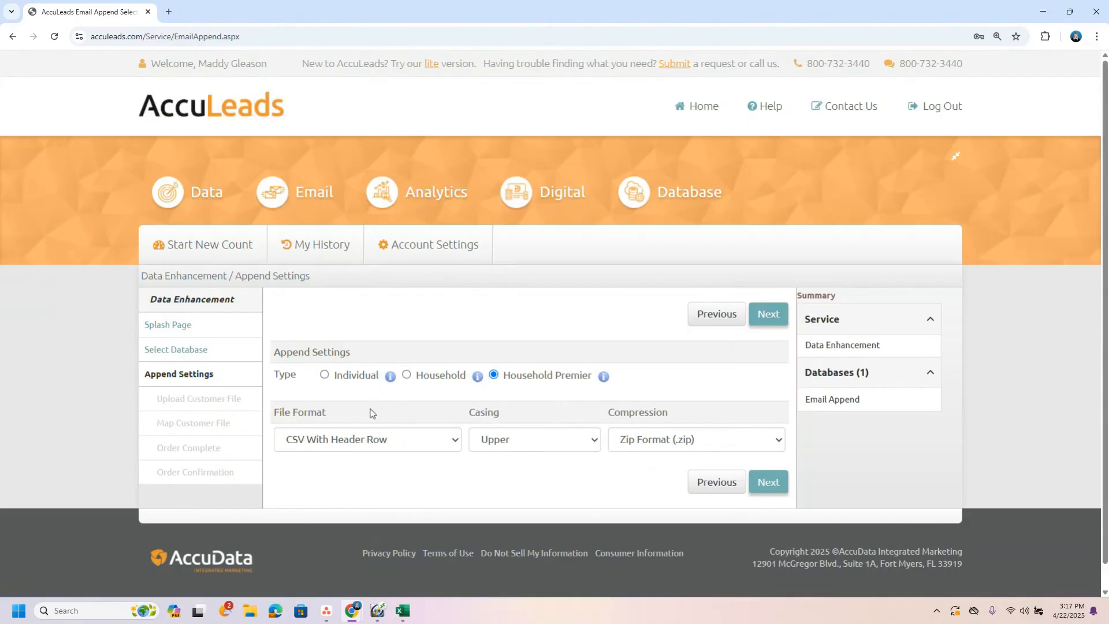
# - Keep CSV With Header Row, Upper casing and Zip Format as the output settings, and continue to the customer file upload
pyautogui.click(389, 444)
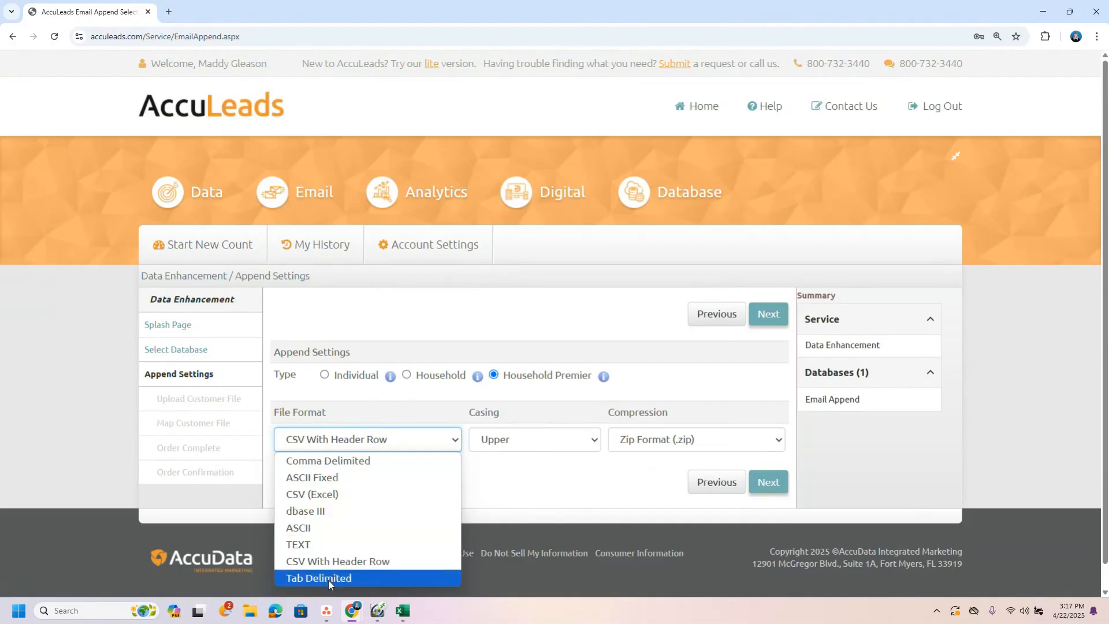
pyautogui.click(397, 444)
pyautogui.click(387, 447)
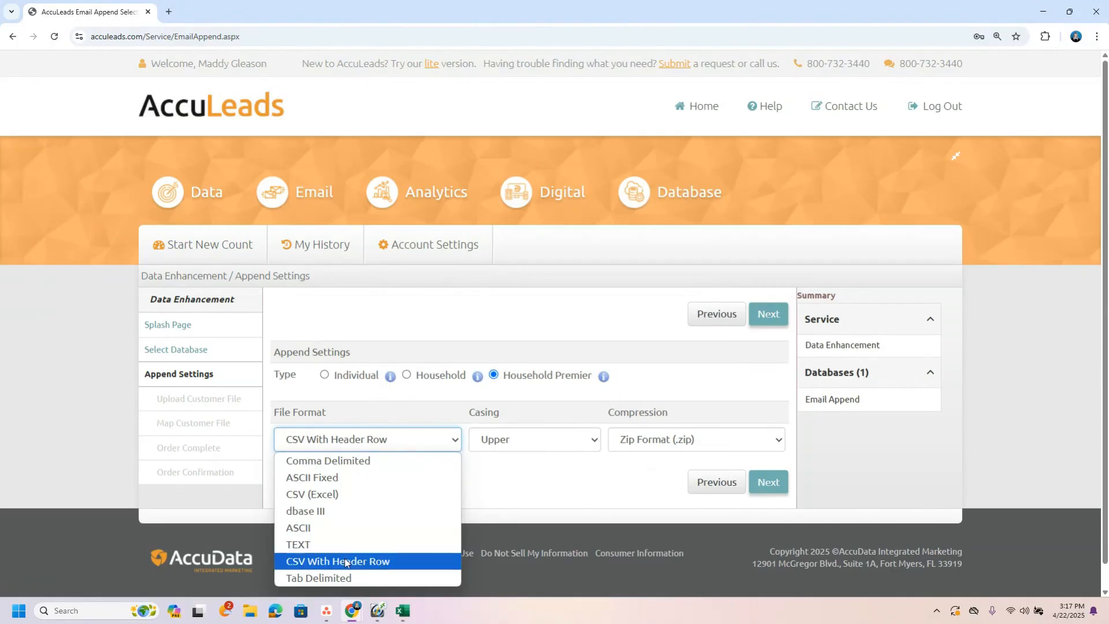
pyautogui.click(400, 443)
pyautogui.click(532, 446)
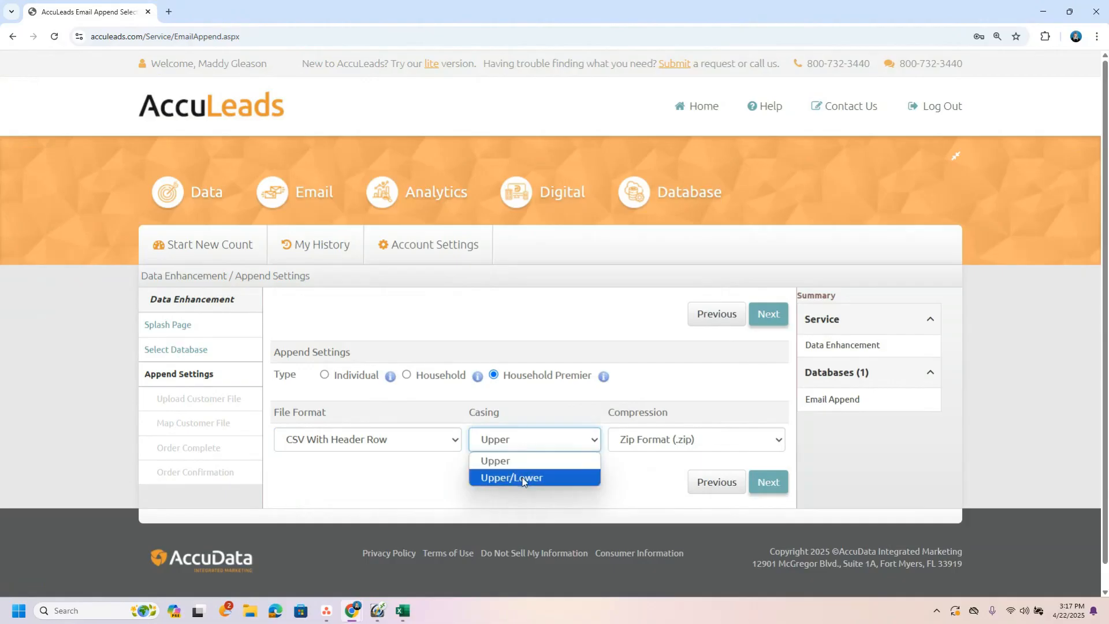
pyautogui.click(537, 444)
pyautogui.click(617, 465)
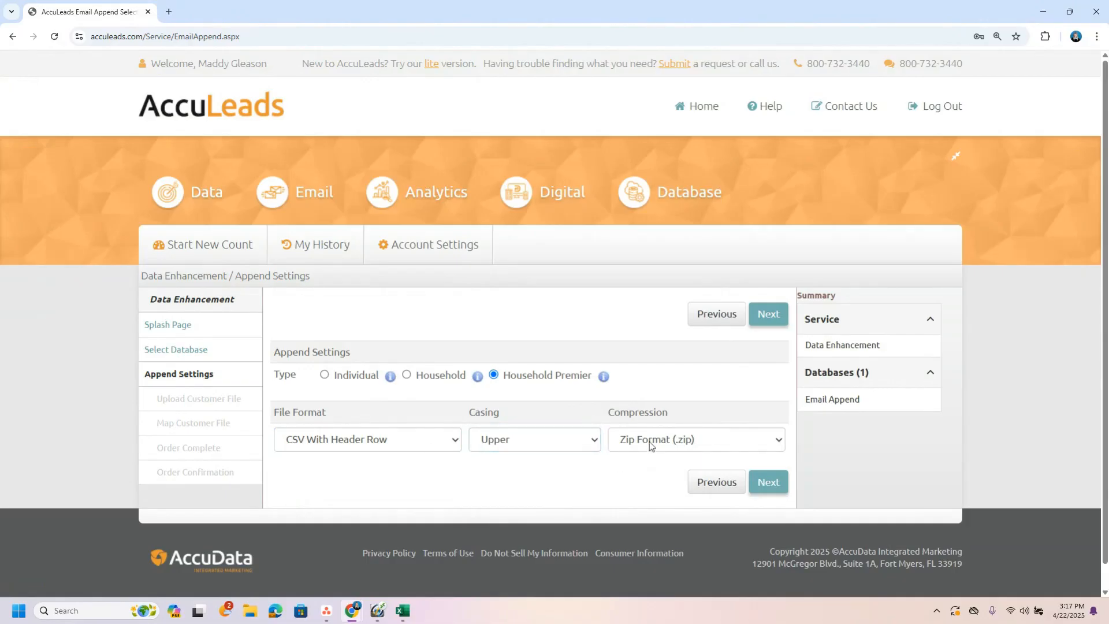
pyautogui.click(767, 483)
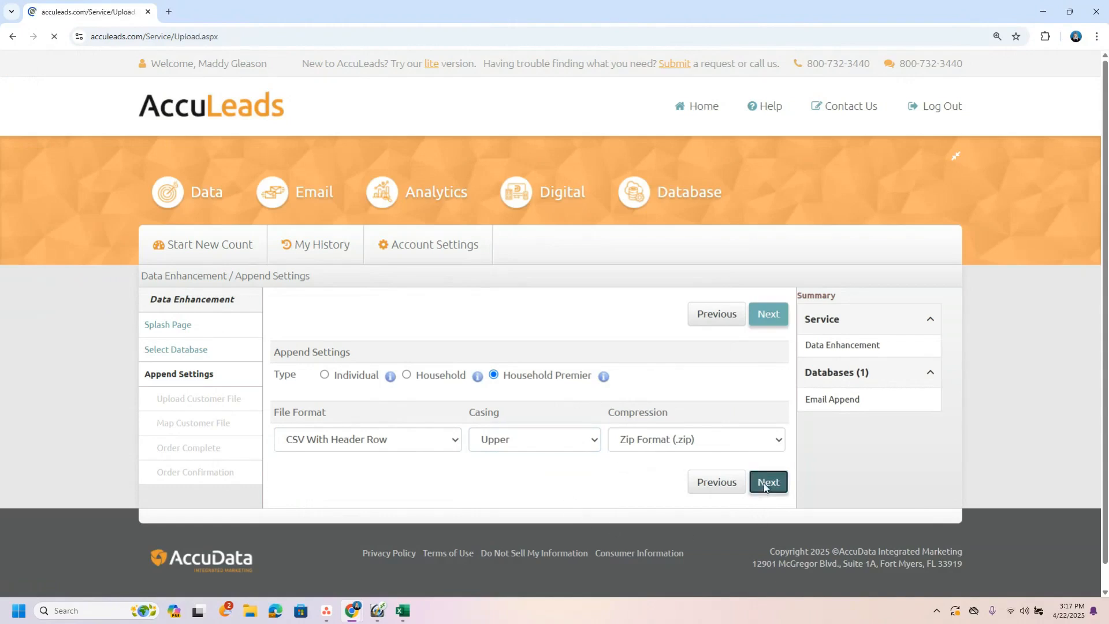
# - Read the upload instructions and mark the customer file's first row as having column headers
pyautogui.scroll(-4, 445, 393)
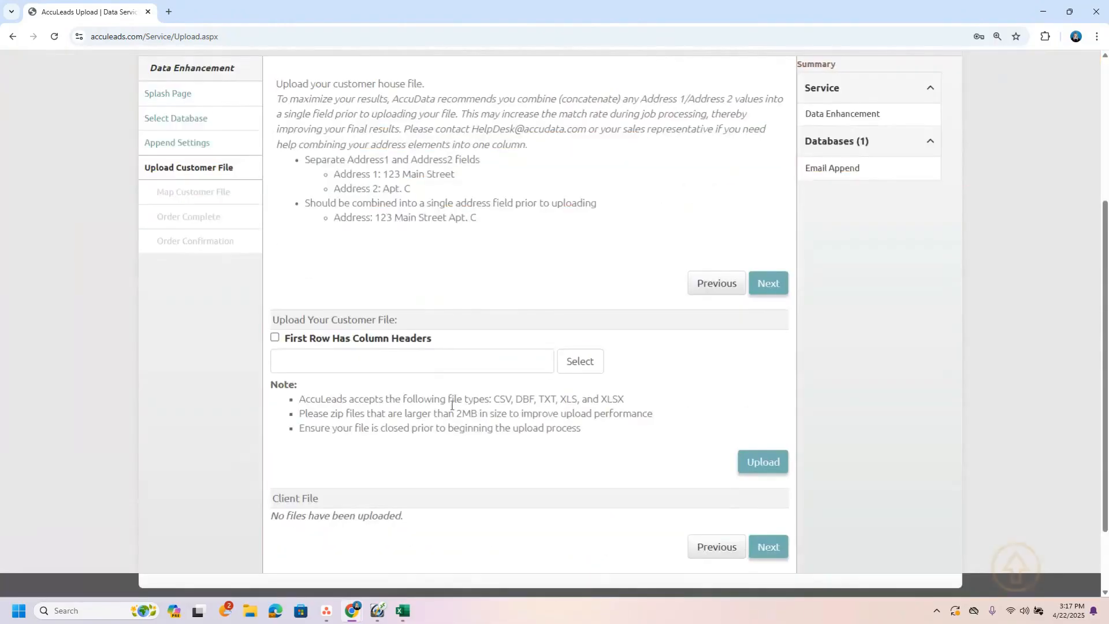
pyautogui.scroll(3, 397, 276)
pyautogui.scroll(-2, 406, 275)
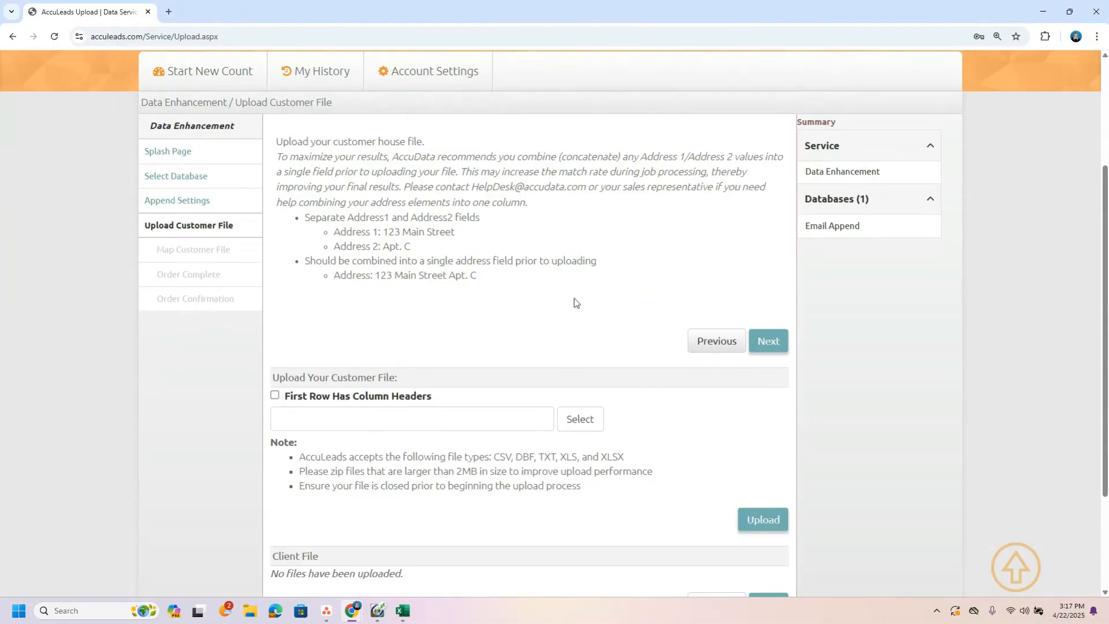
pyautogui.scroll(-3, 606, 328)
pyautogui.click(275, 249)
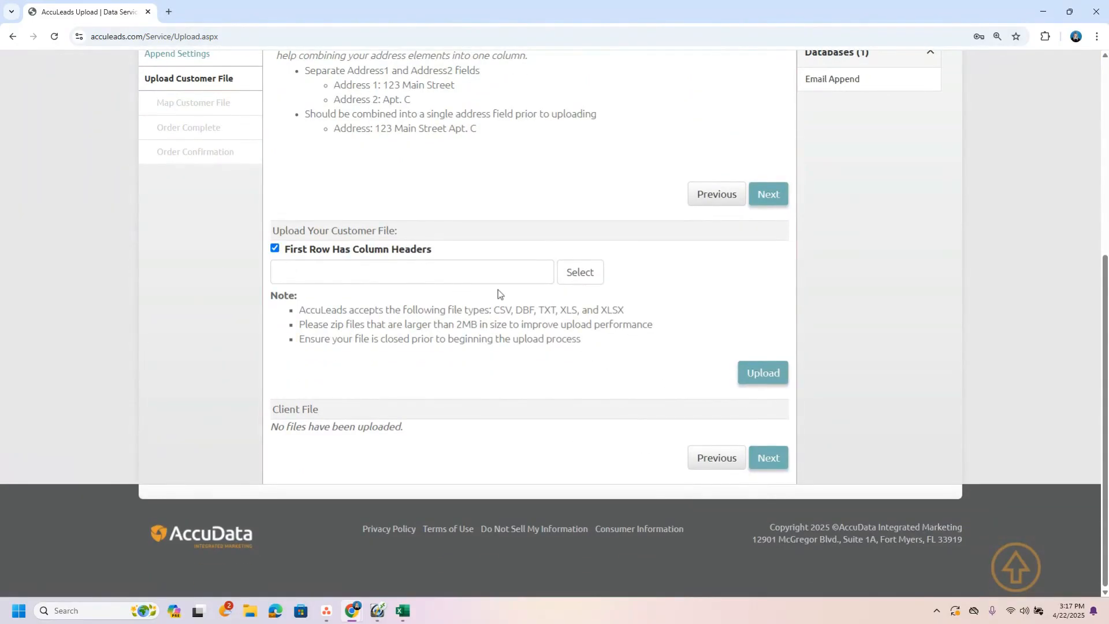
# - Upload AccuLeads Academy File.xlsx from the AccuLeads Academy folder on the Desktop as the customer file
pyautogui.scroll(3, 574, 350)
pyautogui.click(469, 444)
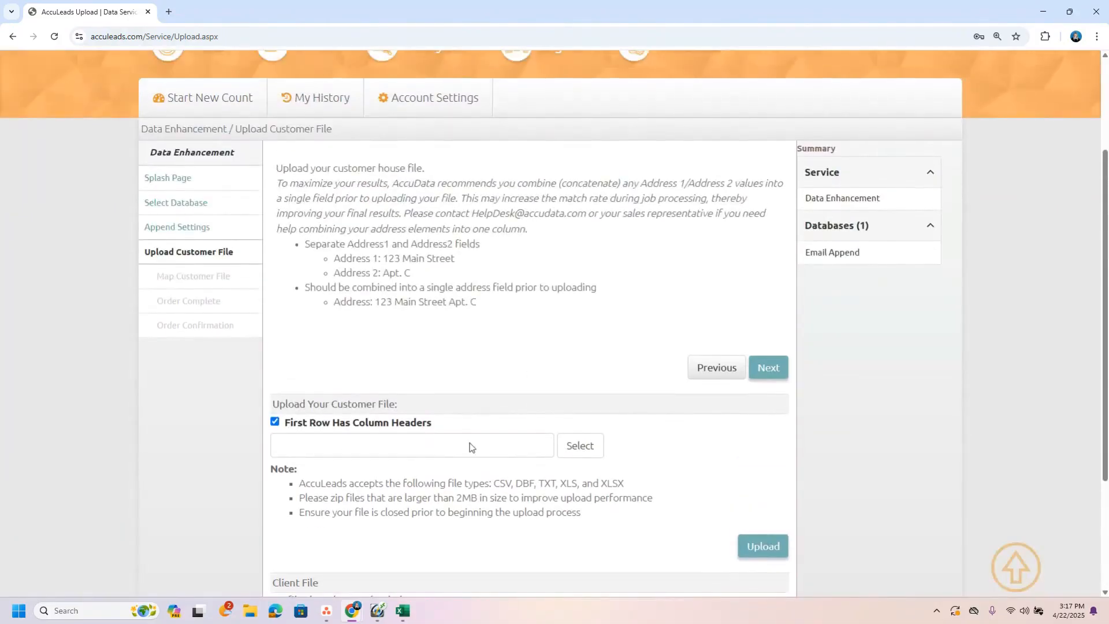
pyautogui.click(51, 155)
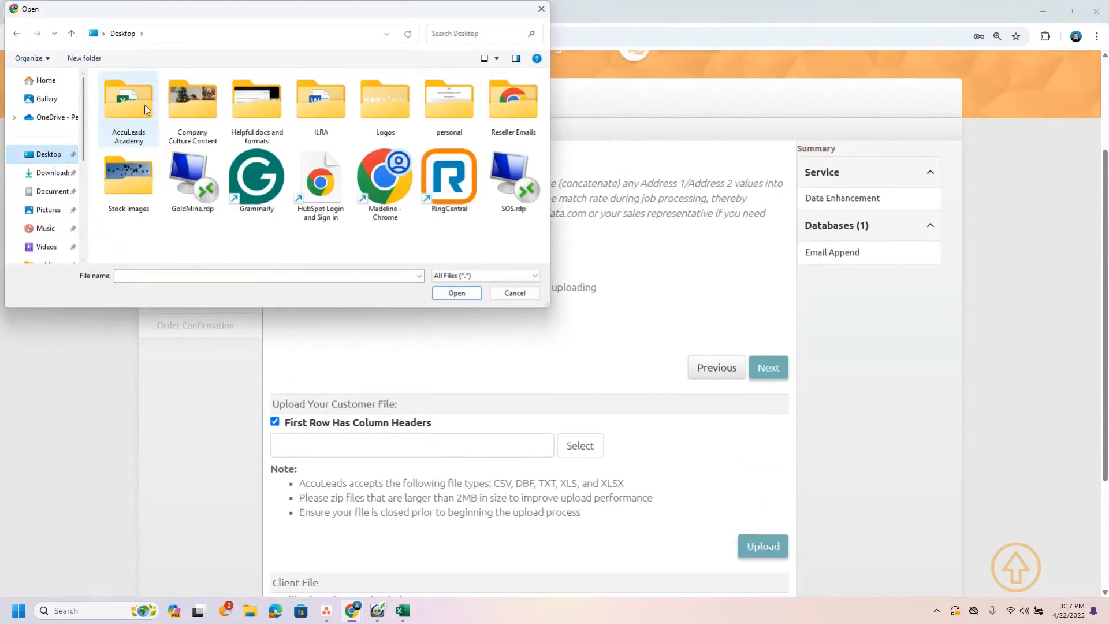
pyautogui.click(53, 174)
pyautogui.click(51, 155)
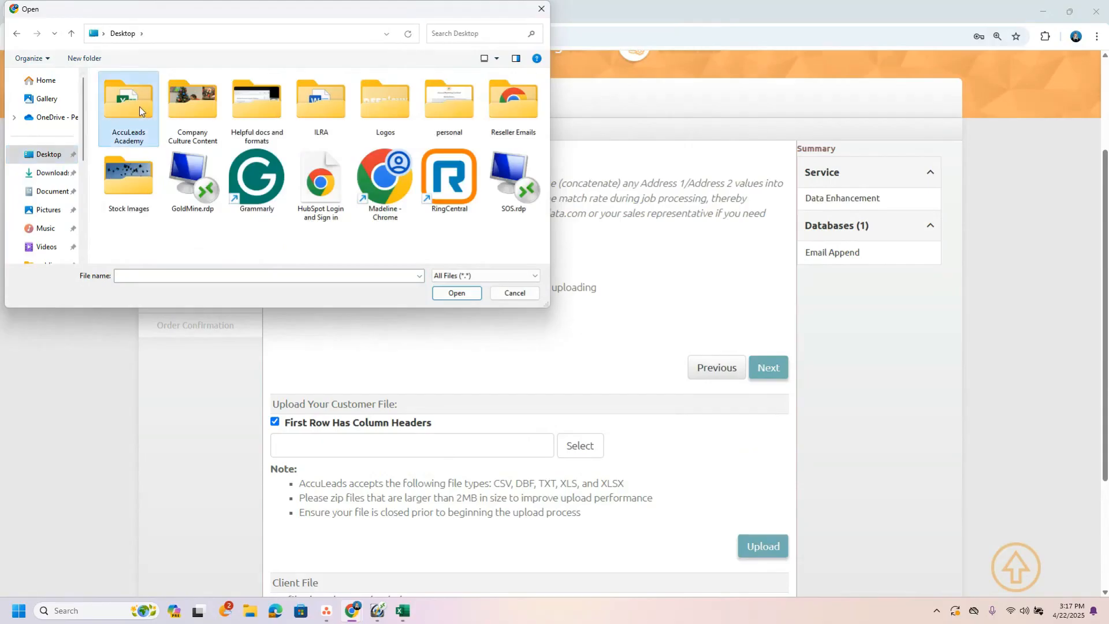
pyautogui.doubleClick(139, 106)
pyautogui.doubleClick(153, 95)
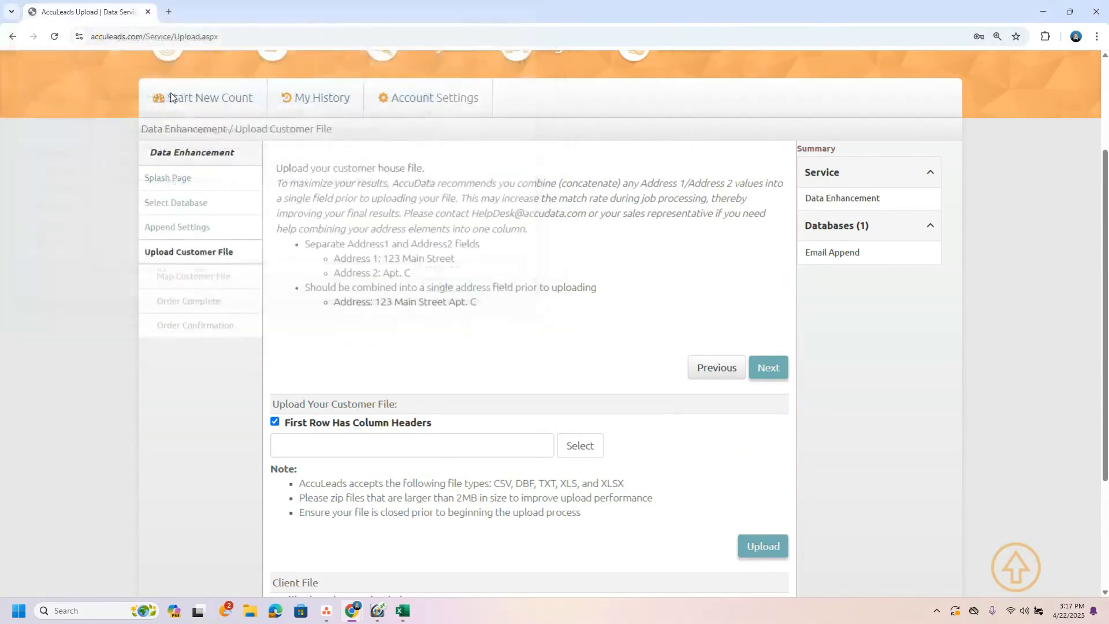
pyautogui.scroll(-2, 522, 339)
pyautogui.scroll(-1, 522, 339)
pyautogui.click(755, 373)
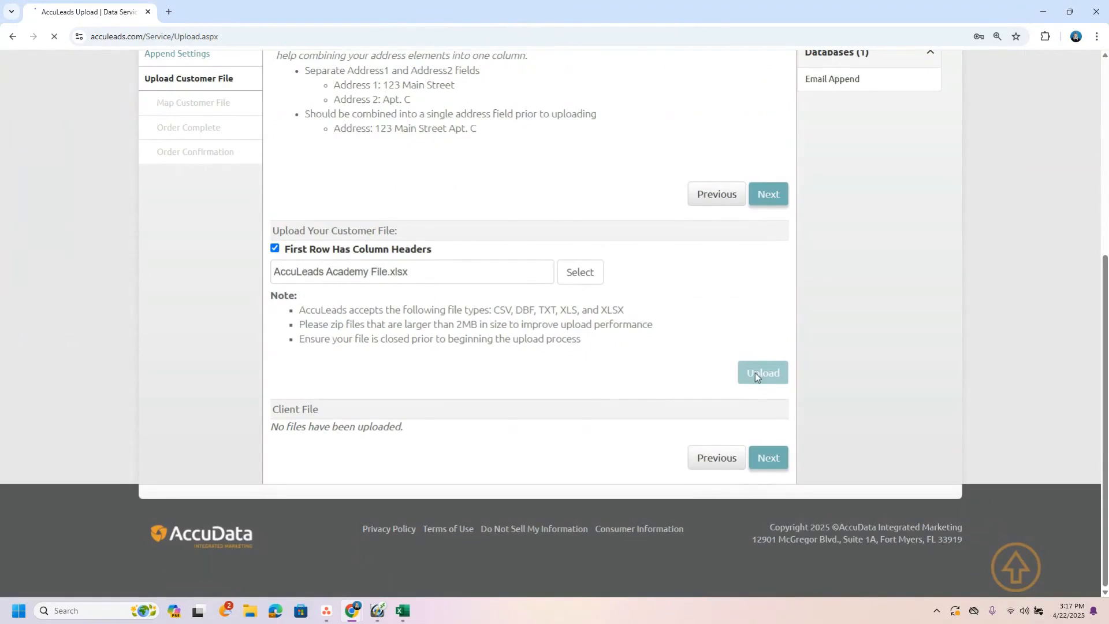
# - Review the uploaded client file's details and its file name and quantity in the order summary
pyautogui.scroll(-5, 540, 342)
pyautogui.scroll(-2, 642, 335)
pyautogui.scroll(4, 792, 252)
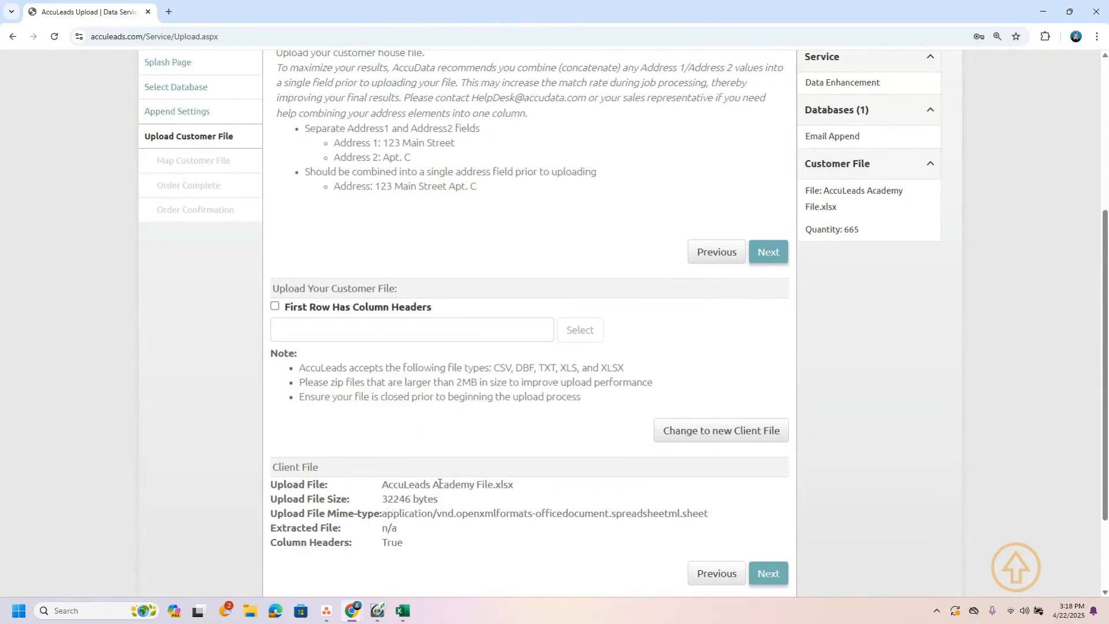
pyautogui.scroll(2, 509, 375)
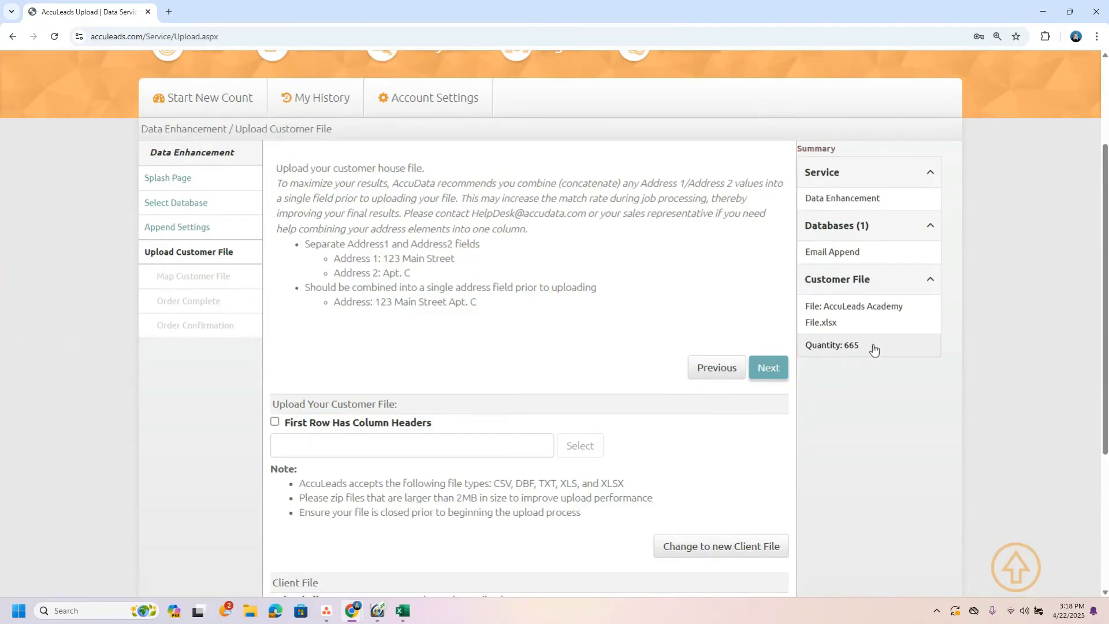
pyautogui.scroll(-1, 646, 324)
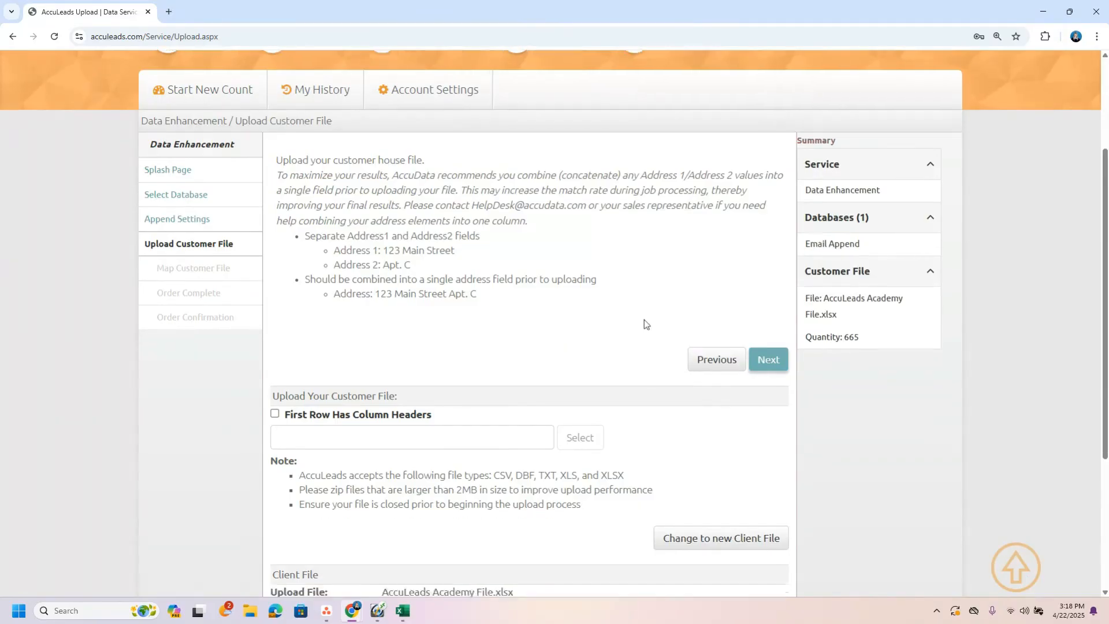
pyautogui.scroll(-3, 624, 339)
pyautogui.scroll(2, 520, 312)
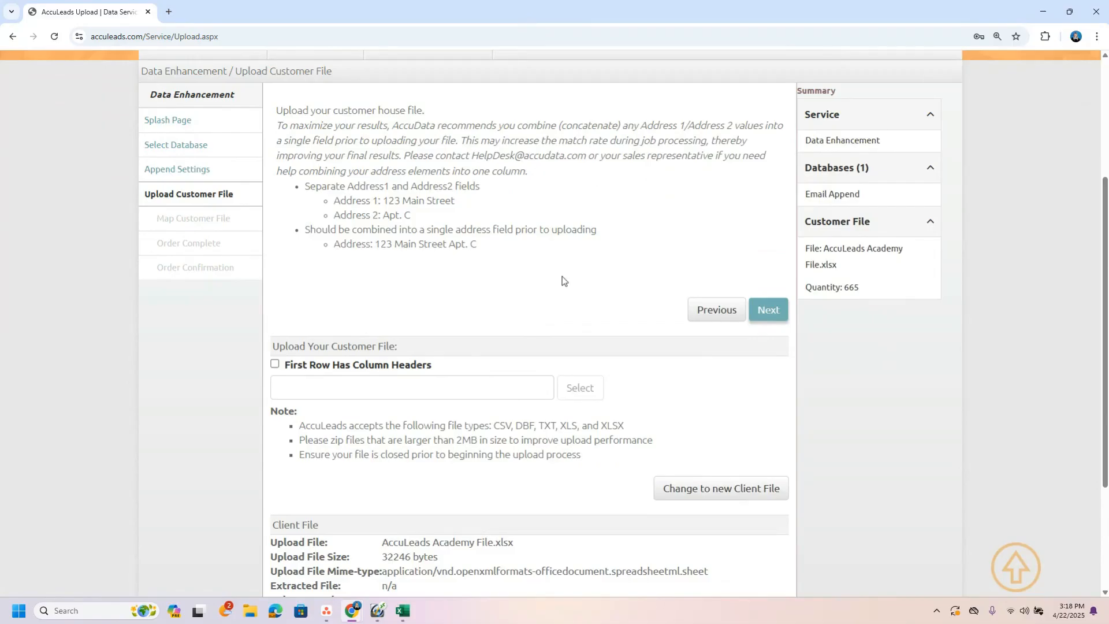
# - Switch to the AccuLeads Academy File workbook in Excel and examine the UID column and the empty columns beside it
pyautogui.hotkey('alt', 'Tab')
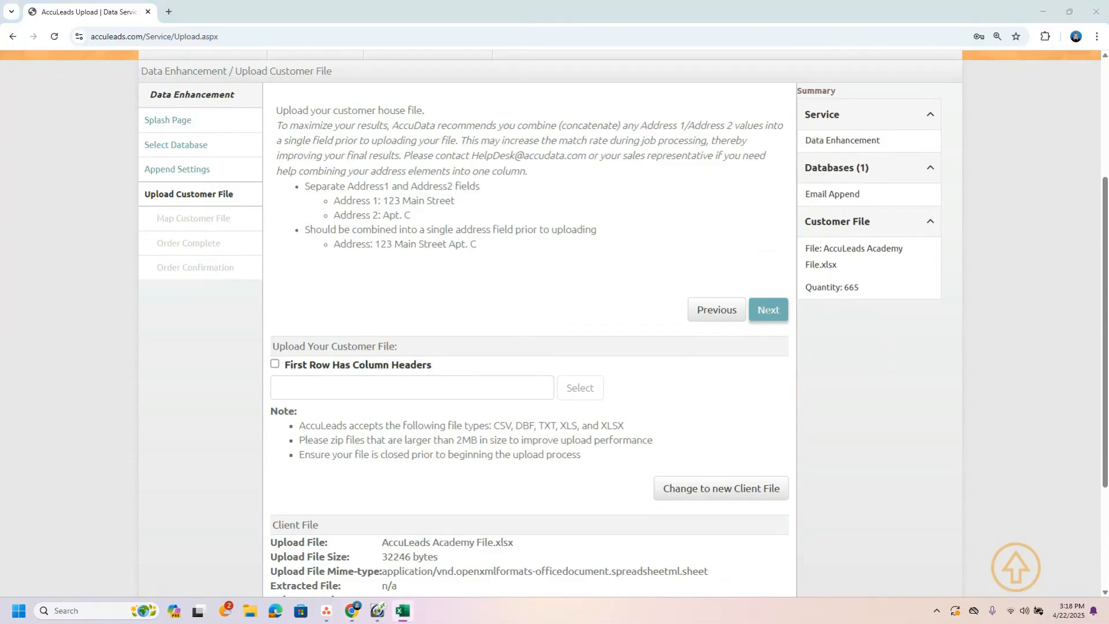
pyautogui.moveTo(1108, 386); pyautogui.dragTo(584, 106)
pyautogui.click(916, 108)
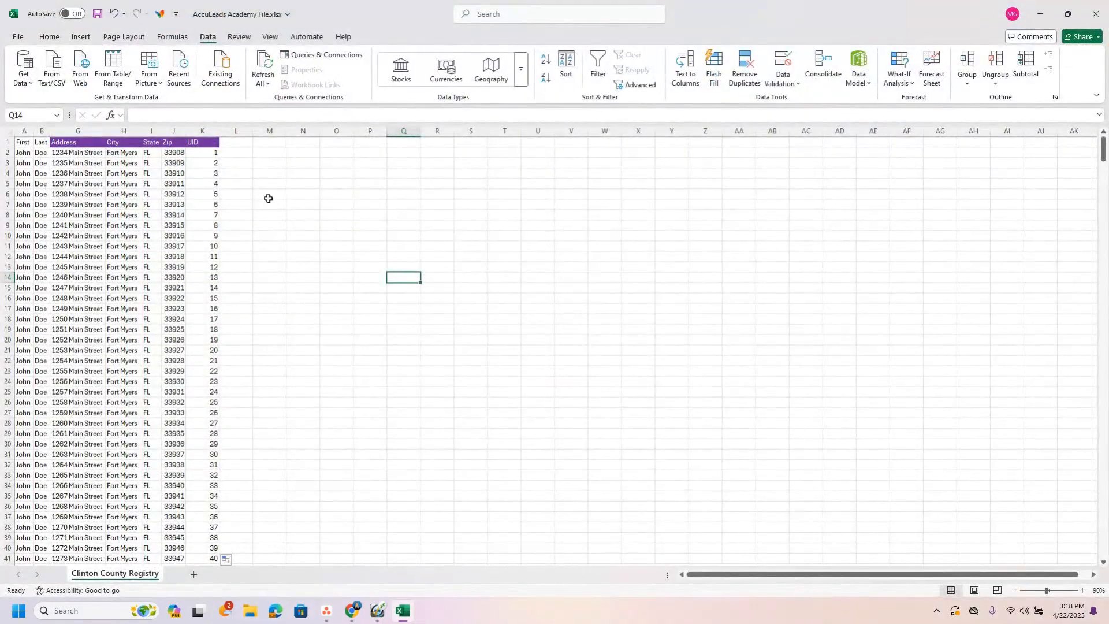
pyautogui.click(206, 124)
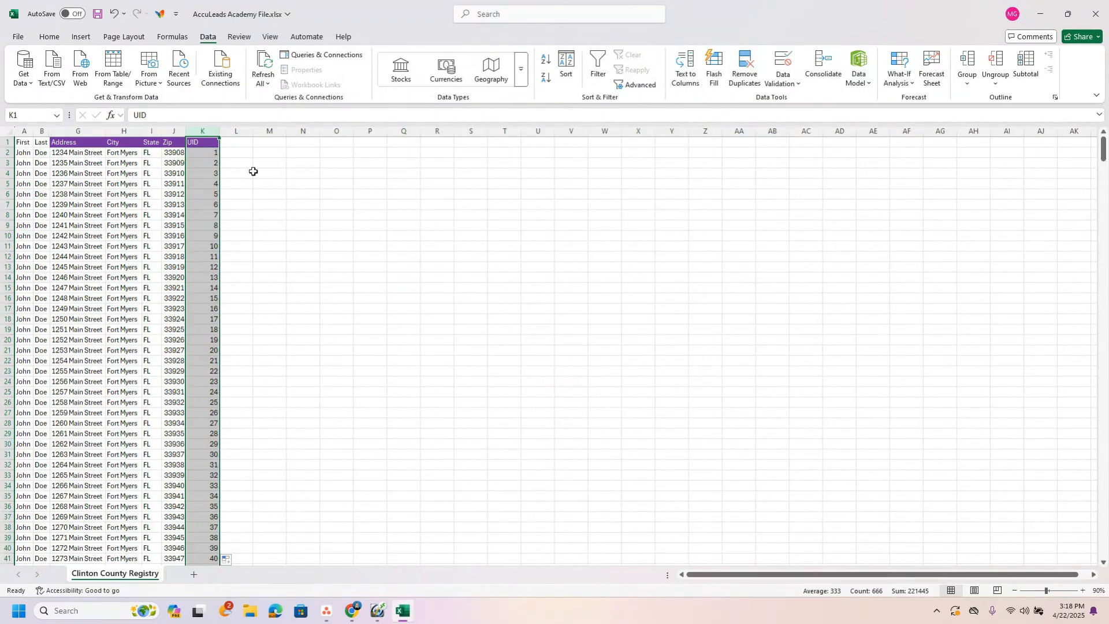
pyautogui.moveTo(242, 130); pyautogui.dragTo(338, 131)
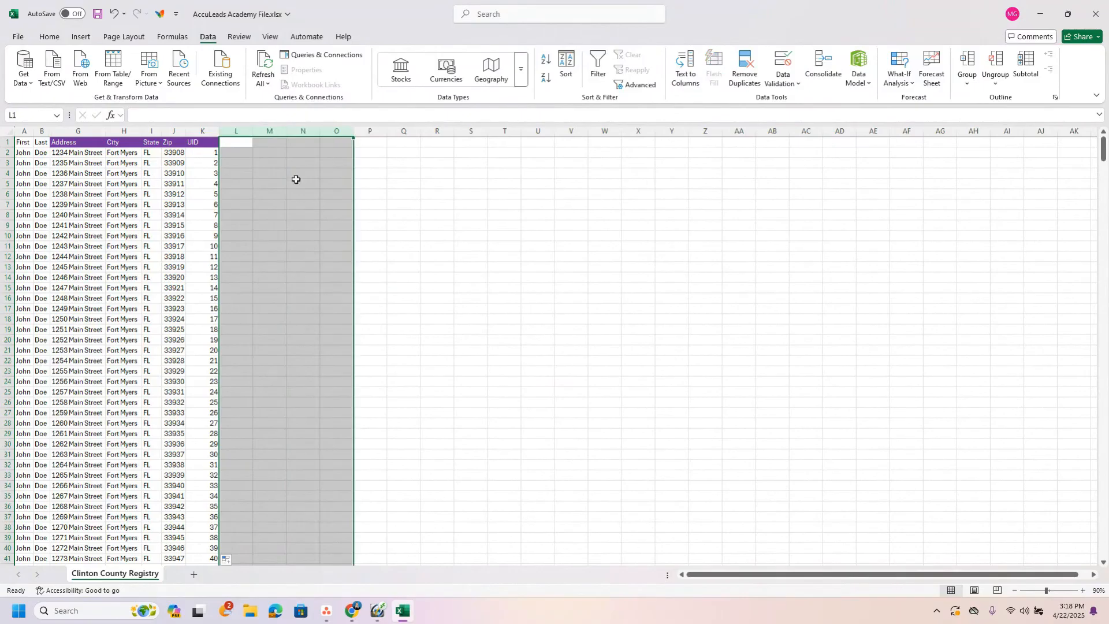
pyautogui.click(428, 216)
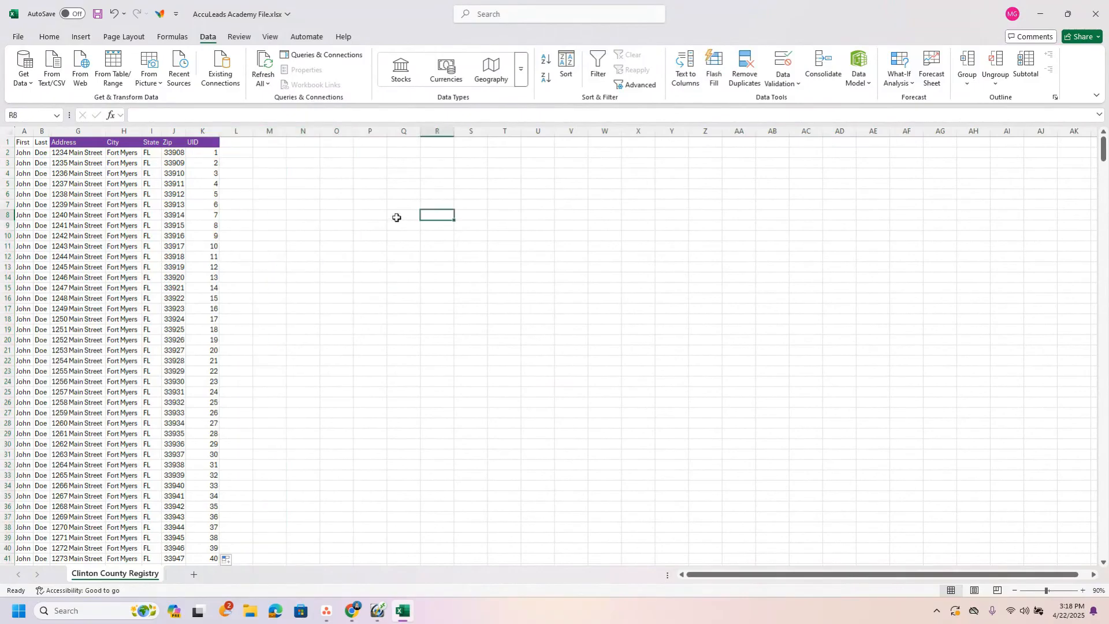
pyautogui.click(202, 131)
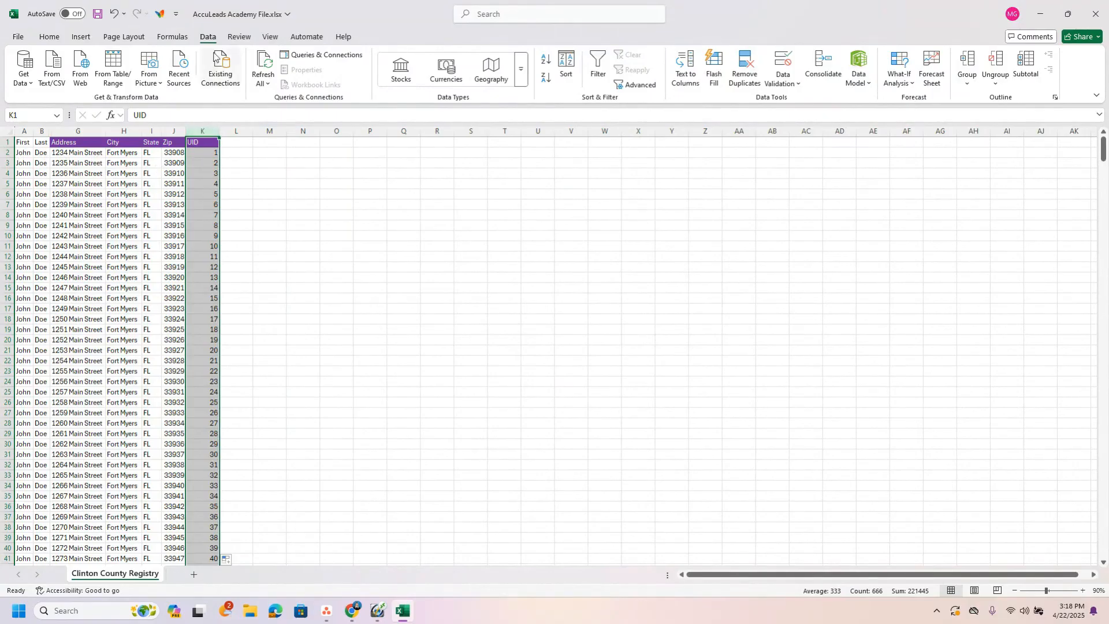
pyautogui.click(290, 226)
pyautogui.click(210, 145)
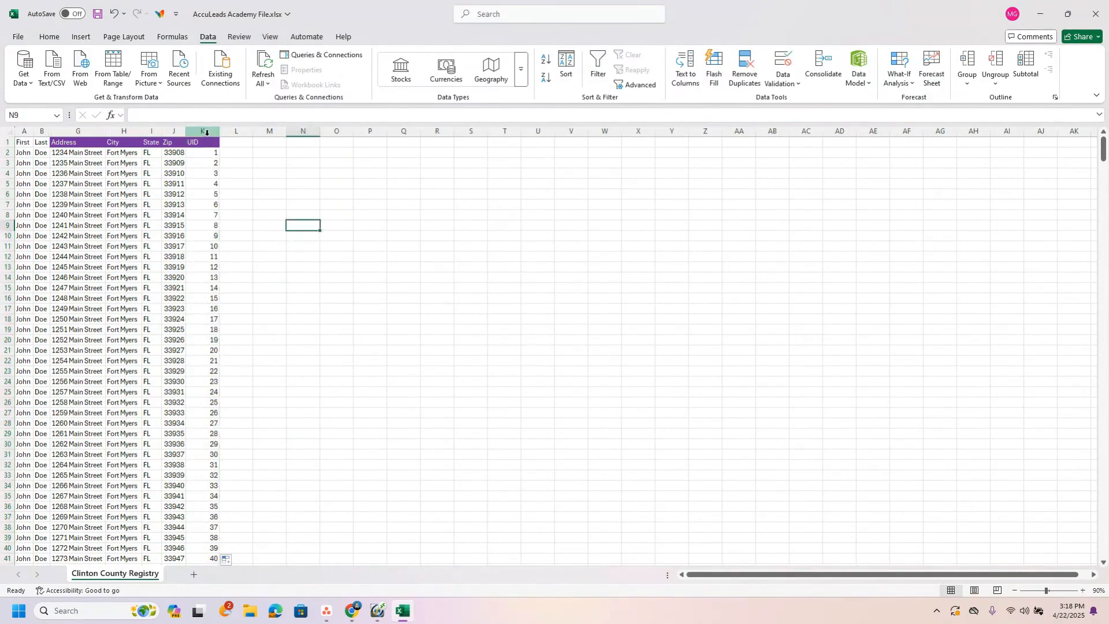
pyautogui.hotkey('ctrl', 'shift', 'Down')
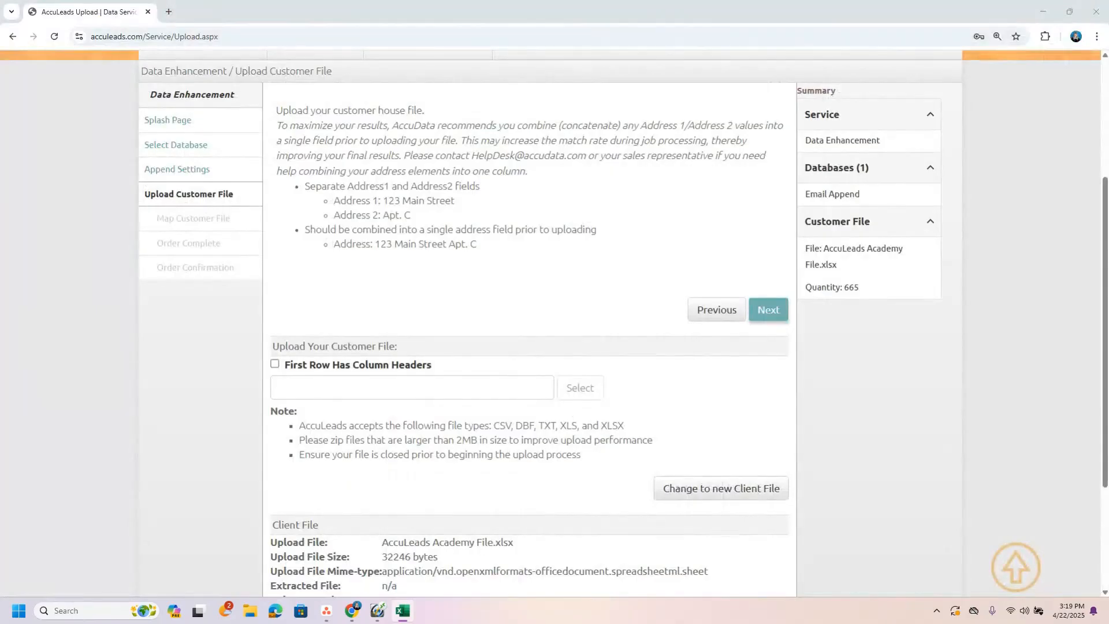
# - Return to AccuLeads in the browser and continue from the customer file upload to the field mapping
pyautogui.scroll(-3, 497, 363)
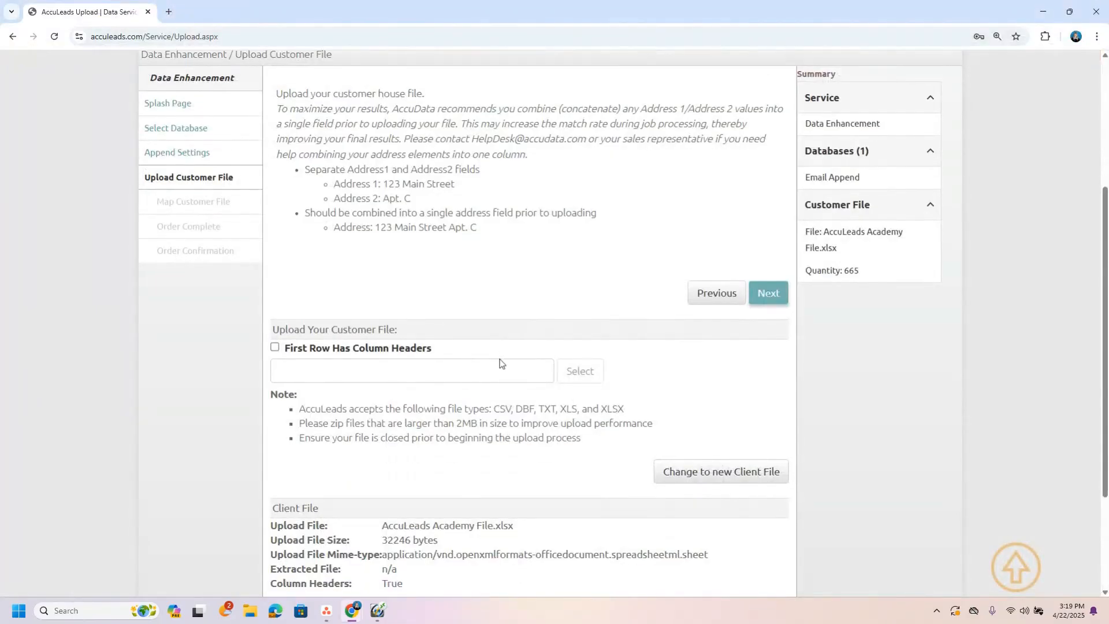
pyautogui.click(777, 469)
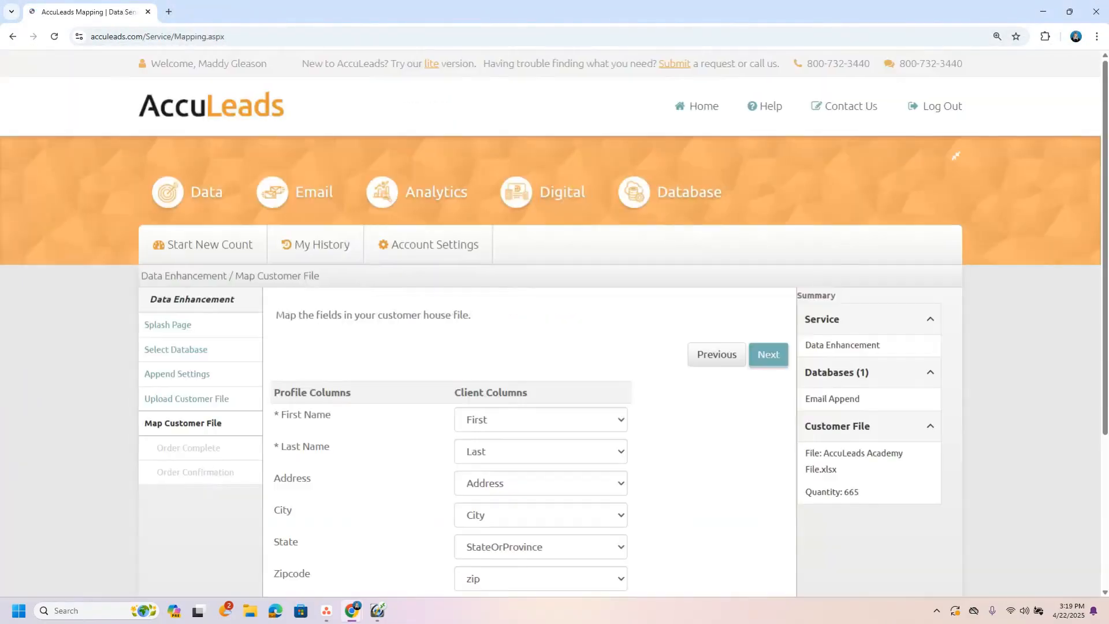
pyautogui.scroll(-4, 437, 429)
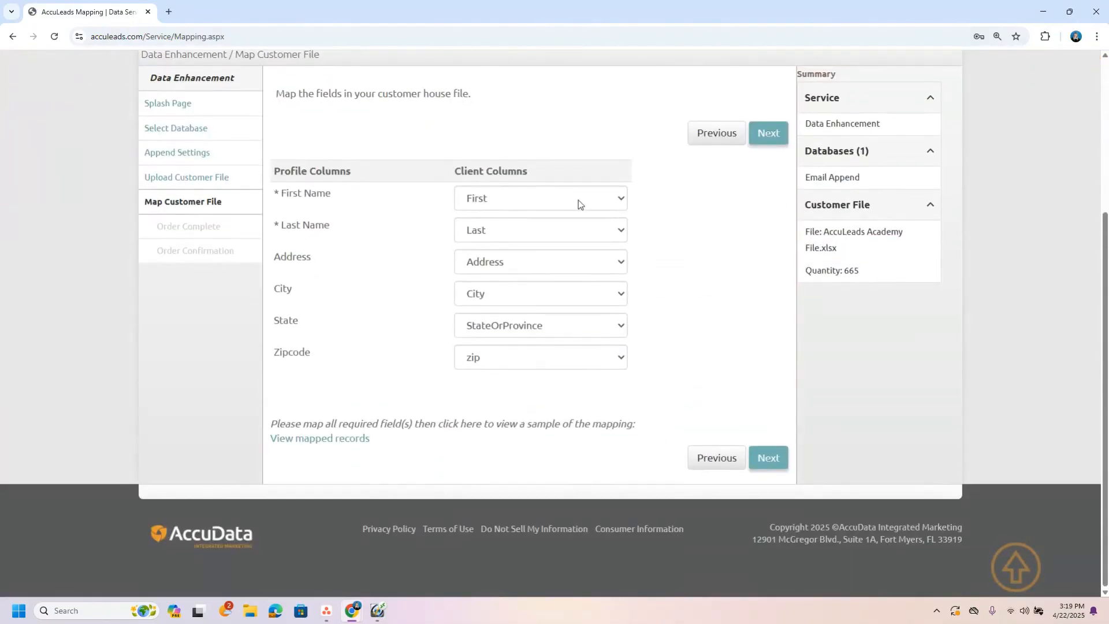
# - Check the client column choices for First Name, Last Name and Address, keeping Address mapped to the Address column
pyautogui.click(532, 204)
pyautogui.click(519, 237)
pyautogui.click(508, 230)
pyautogui.click(500, 284)
pyautogui.click(500, 262)
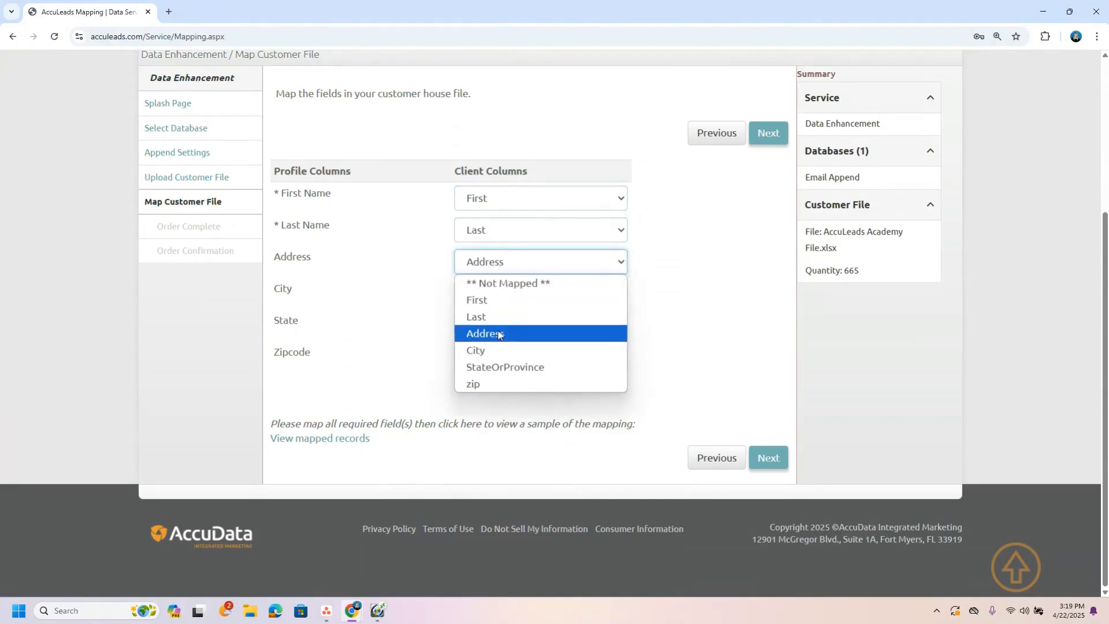
pyautogui.click(505, 333)
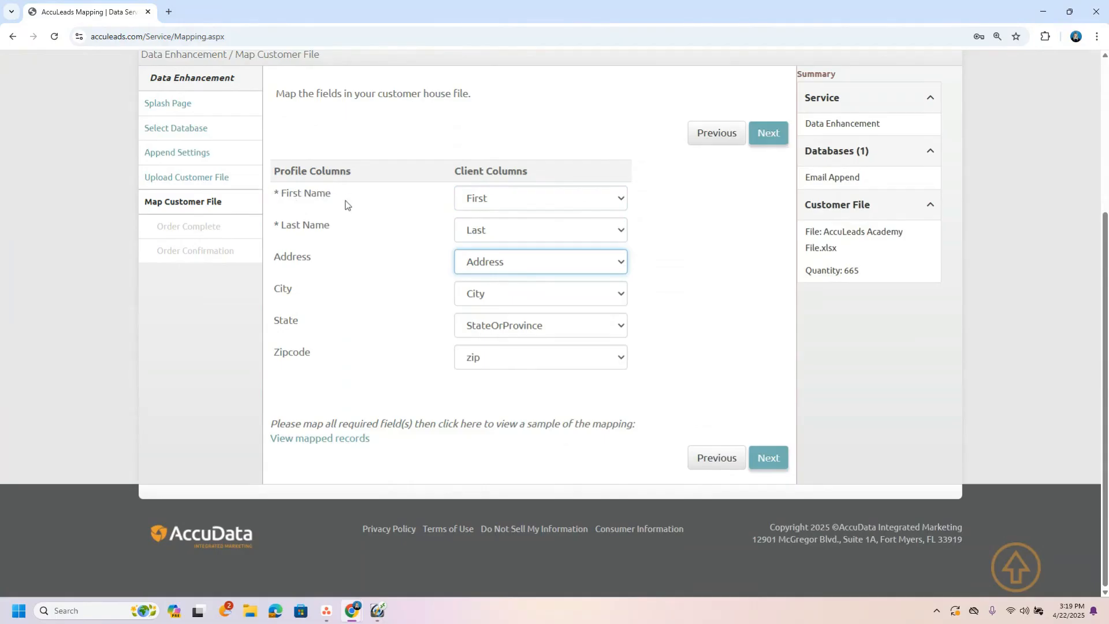
pyautogui.click(675, 251)
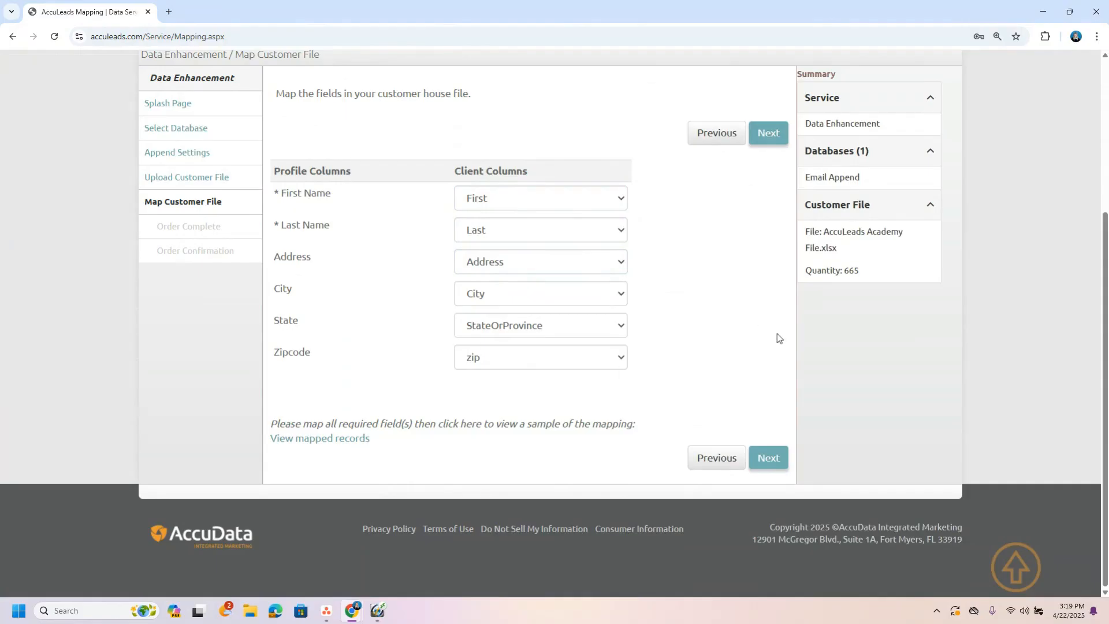
# - Accept the field mapping, continue to order completion, and review the estimated invoice, payment details and order options
pyautogui.click(767, 457)
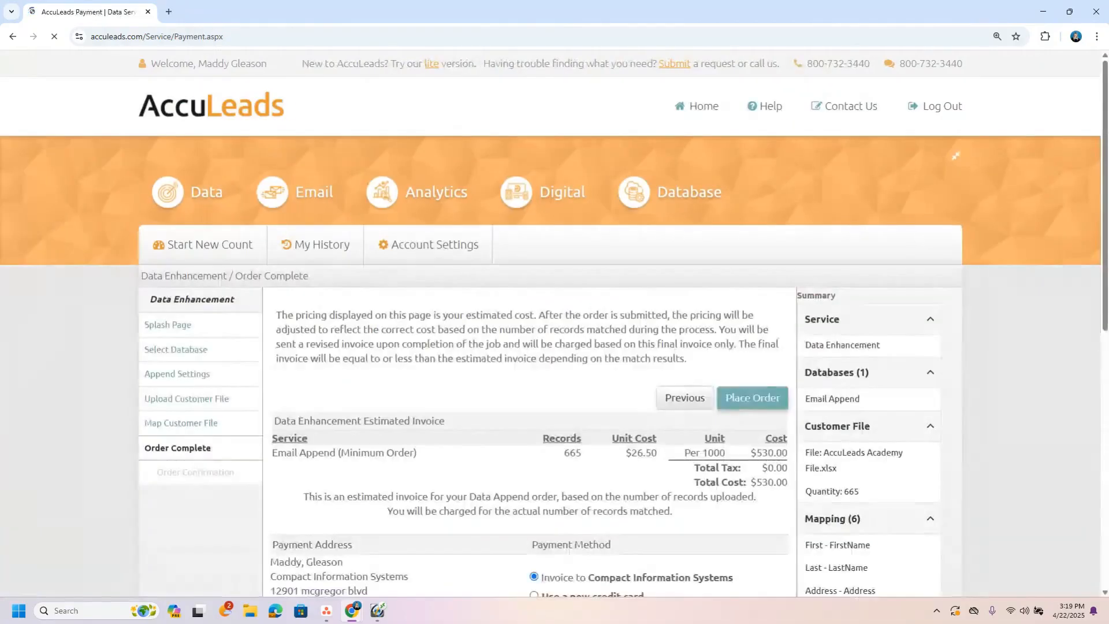
pyautogui.scroll(-6, 406, 396)
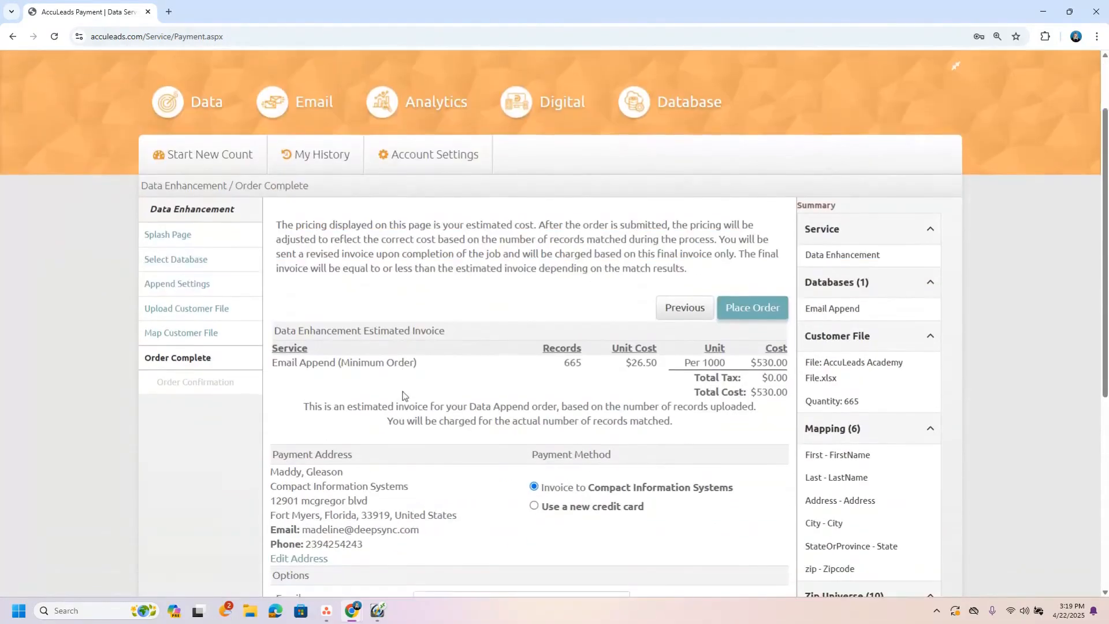
pyautogui.scroll(-2, 589, 439)
pyautogui.scroll(5, 629, 322)
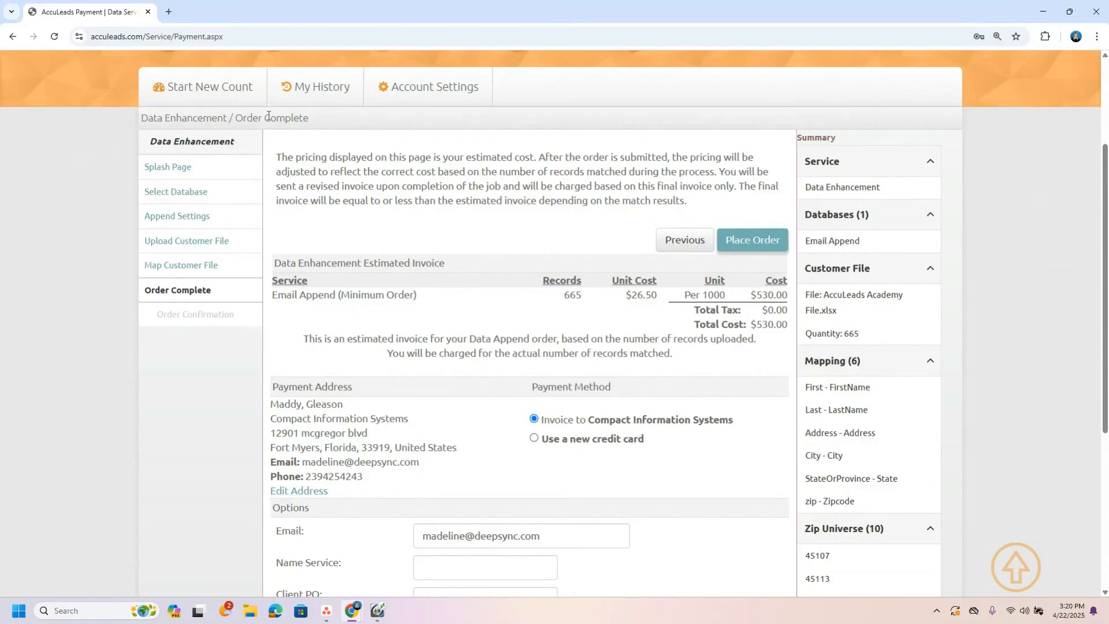
# - Go to the My Analytics/Services history and look through the Customer Suppression and Data Append service lists
pyautogui.moveTo(306, 94)
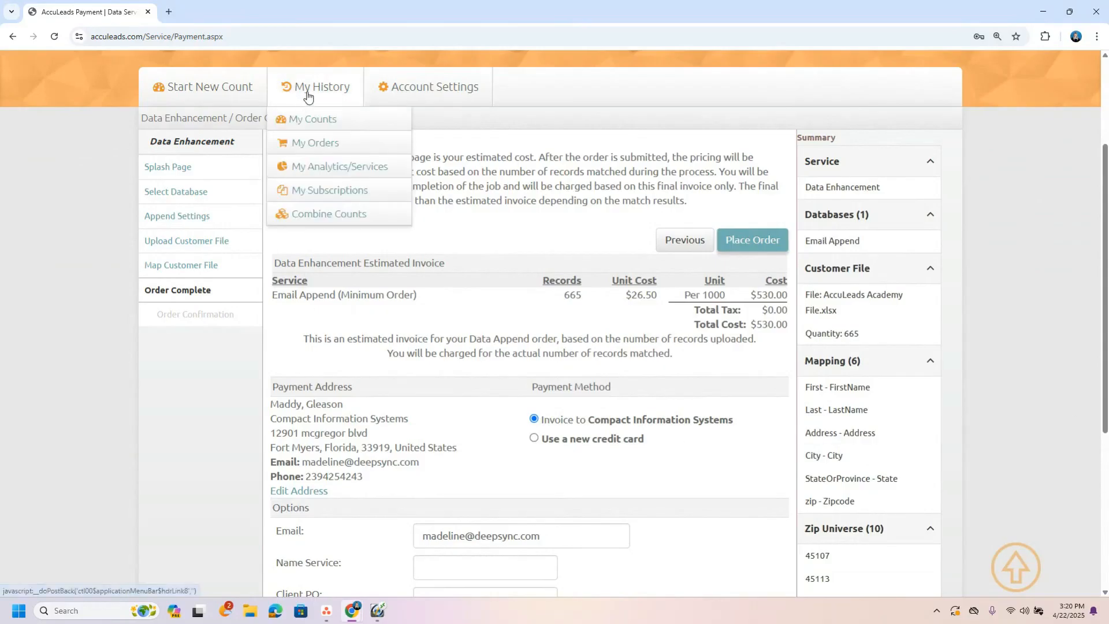
pyautogui.click(322, 177)
pyautogui.click(602, 108)
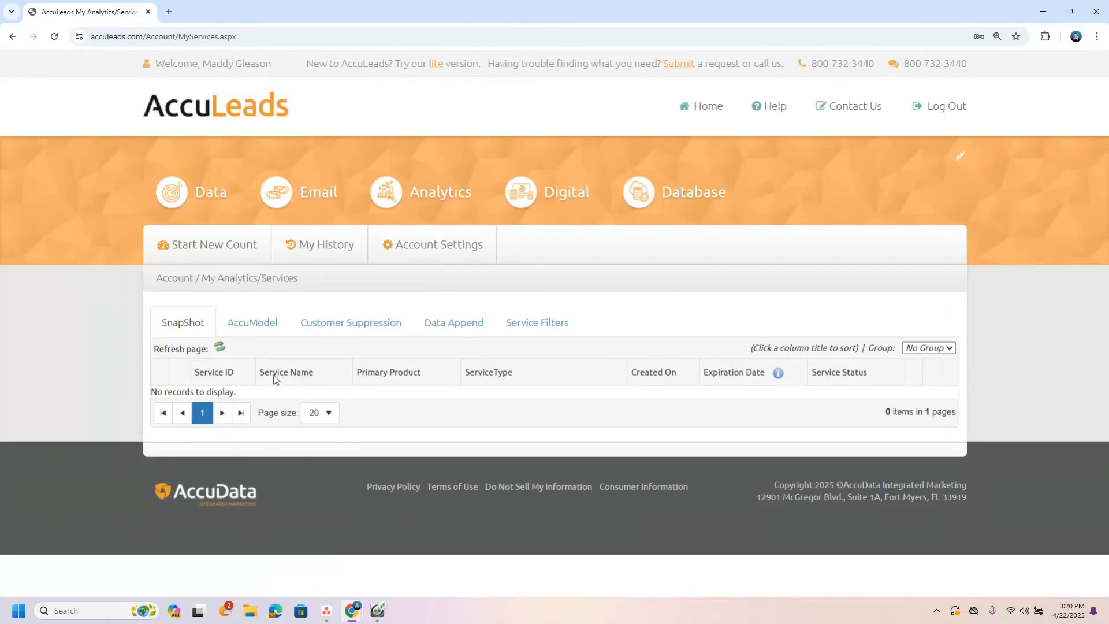
pyautogui.click(426, 335)
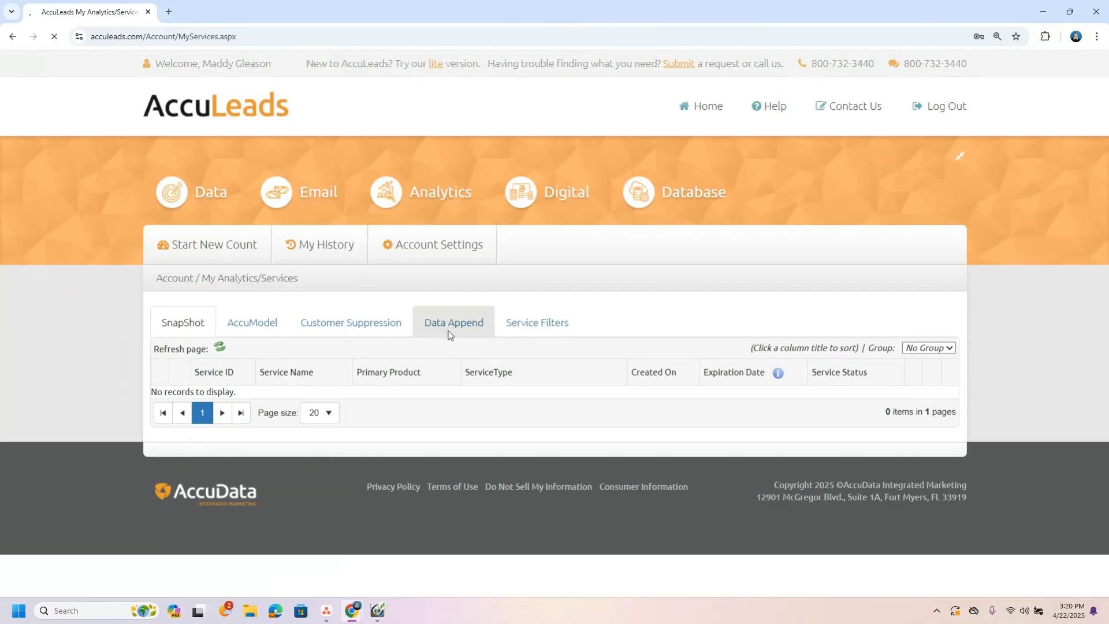
pyautogui.click(325, 329)
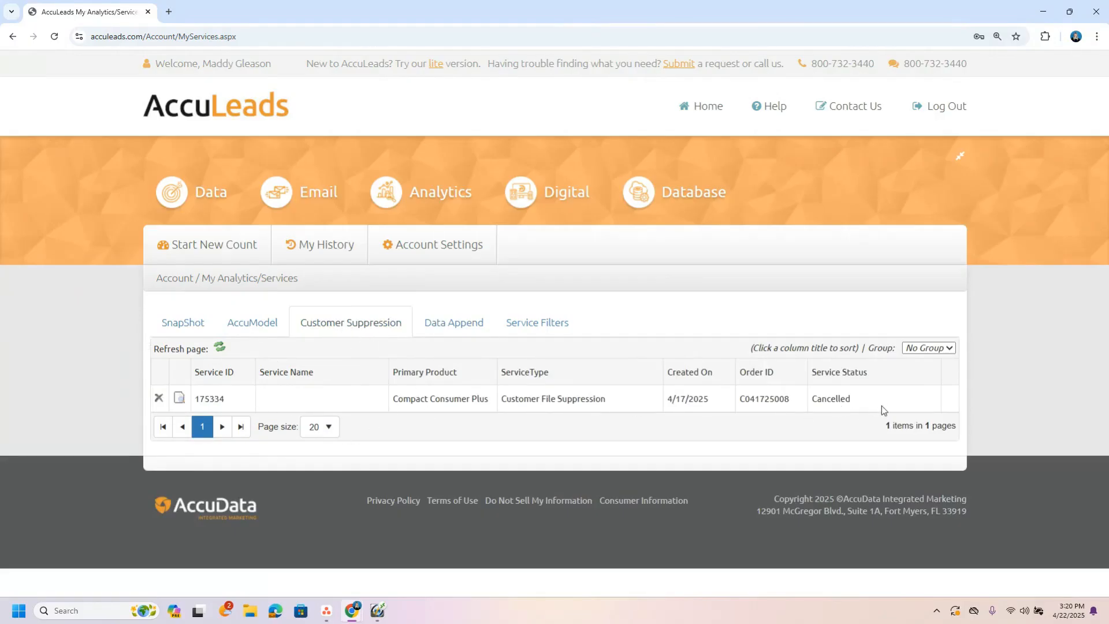
pyautogui.click(454, 328)
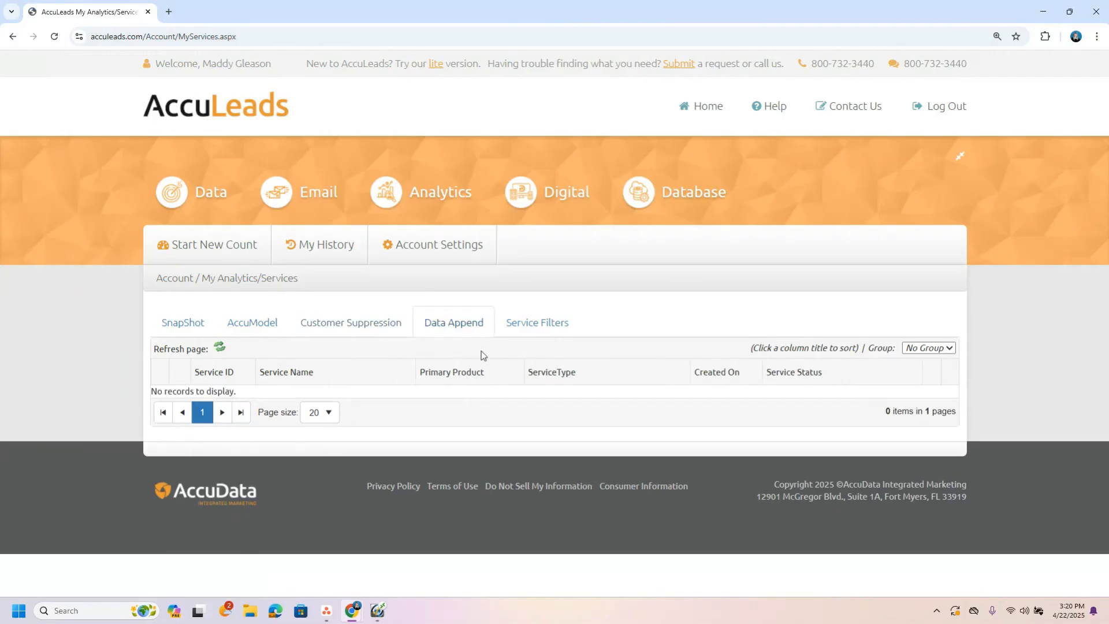